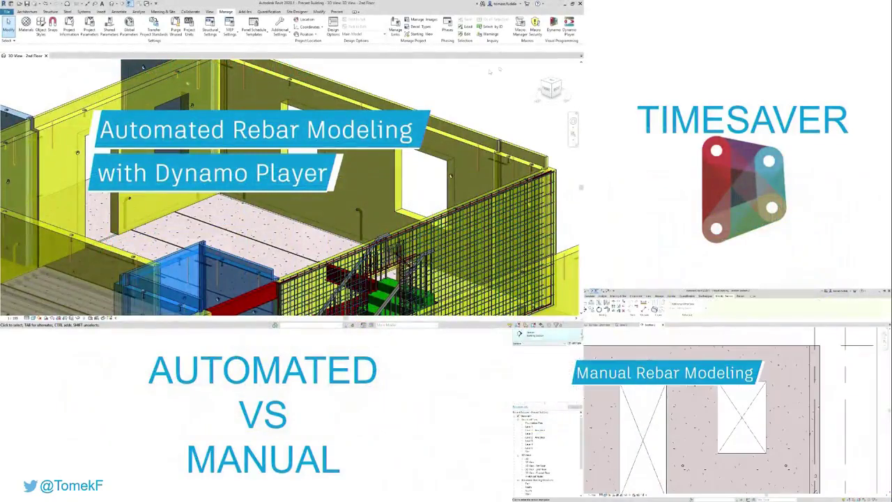
Run the Wall Opening Reinforcement script in Dynamo Player, then close the player
left_click(569, 27)
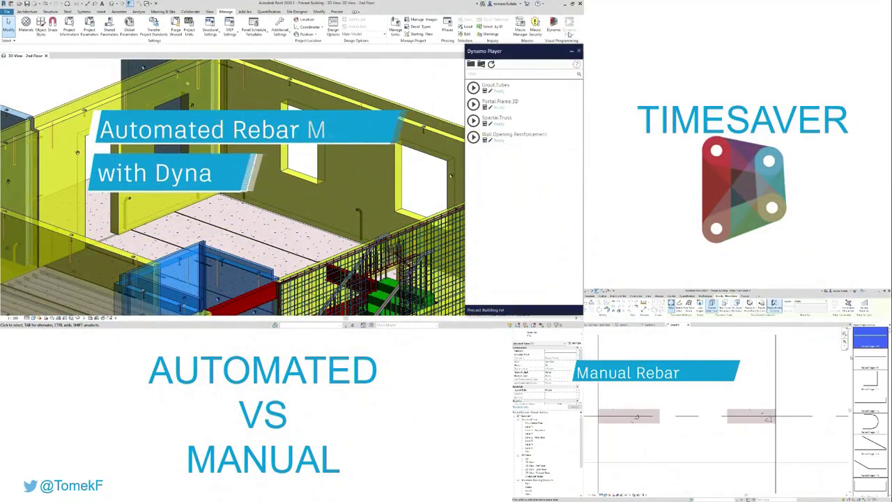
left_click(488, 136)
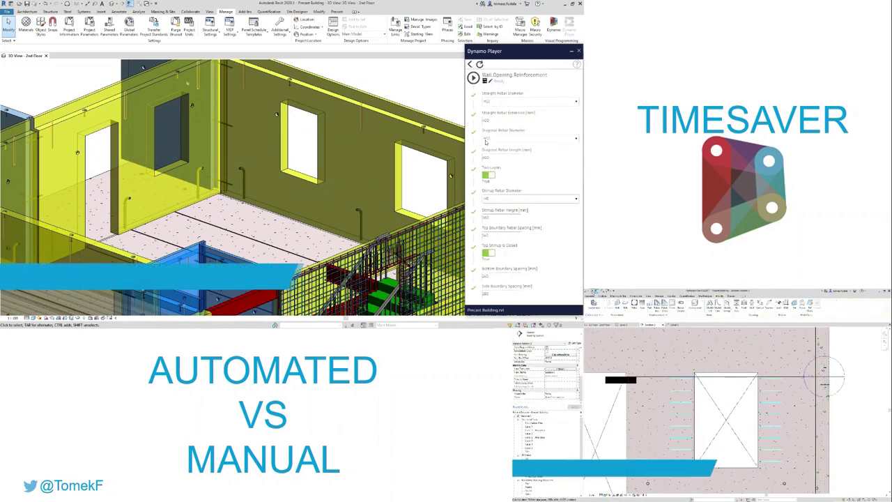
left_click(474, 77)
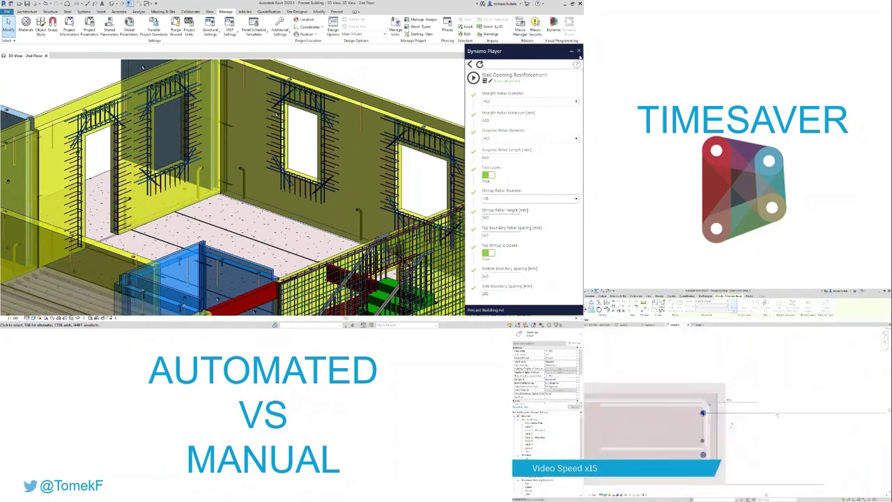
left_click(578, 52)
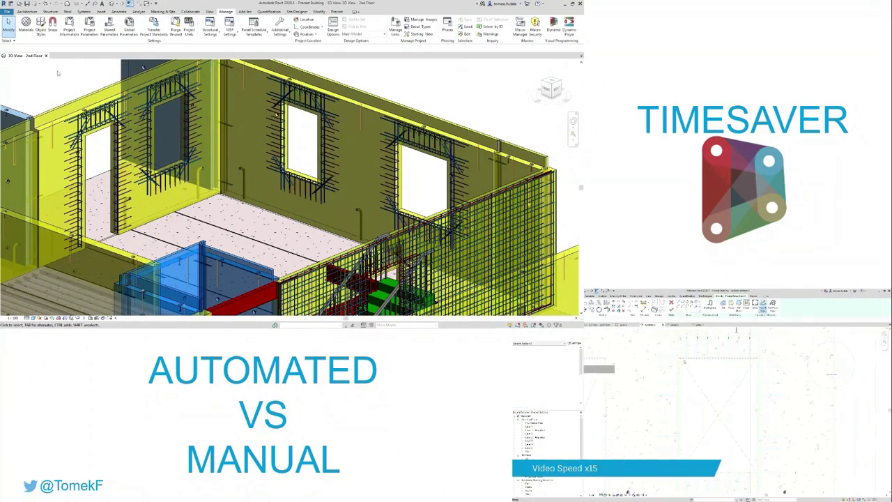
scroll(58, 75, "up", 1)
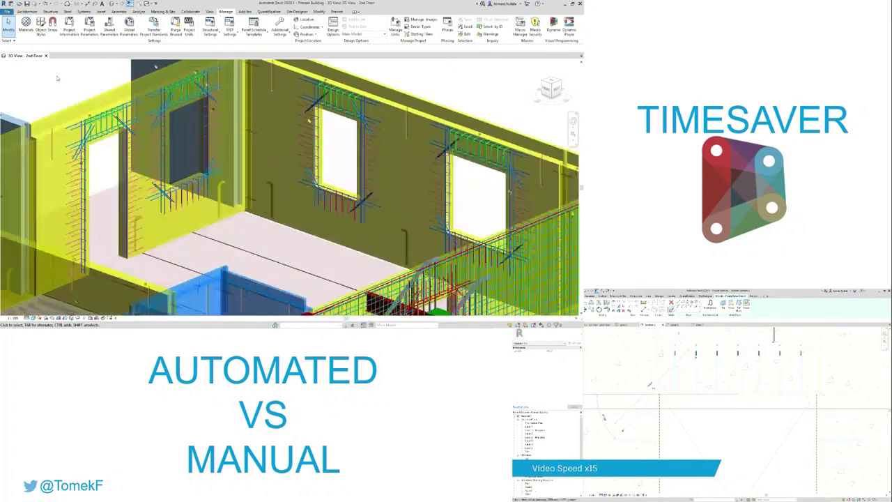
scroll(57, 78, "down", 2)
scroll(58, 78, "up", 1)
scroll(58, 78, "up", 2)
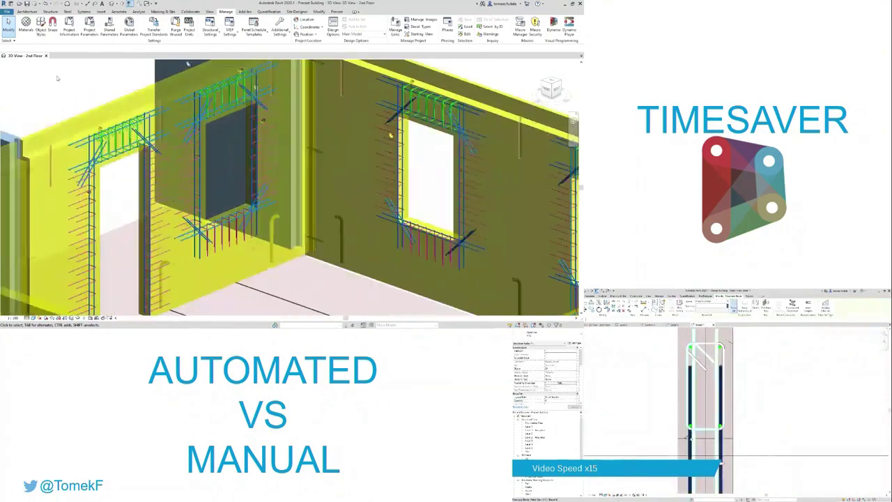
scroll(58, 78, "down", 2)
scroll(77, 63, "up", 2)
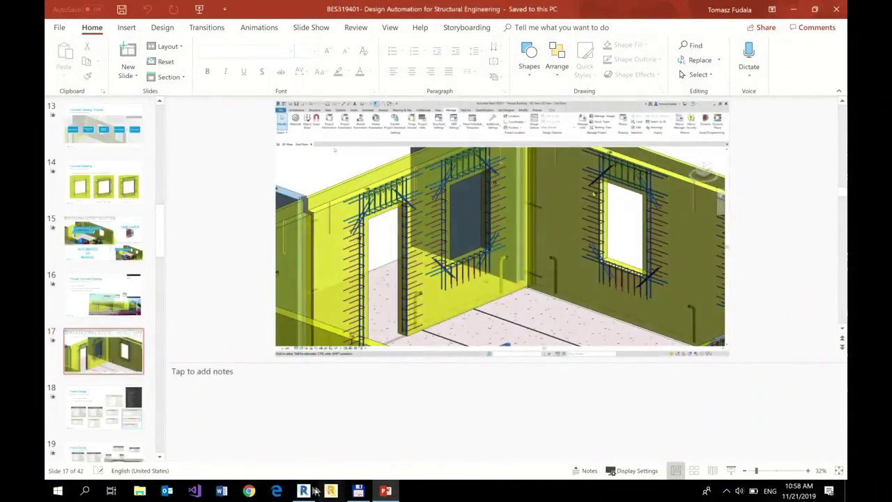
Bring Revit back and turn the 2nd Floor 3D view toward the staircase and mesh wall
left_click(303, 491)
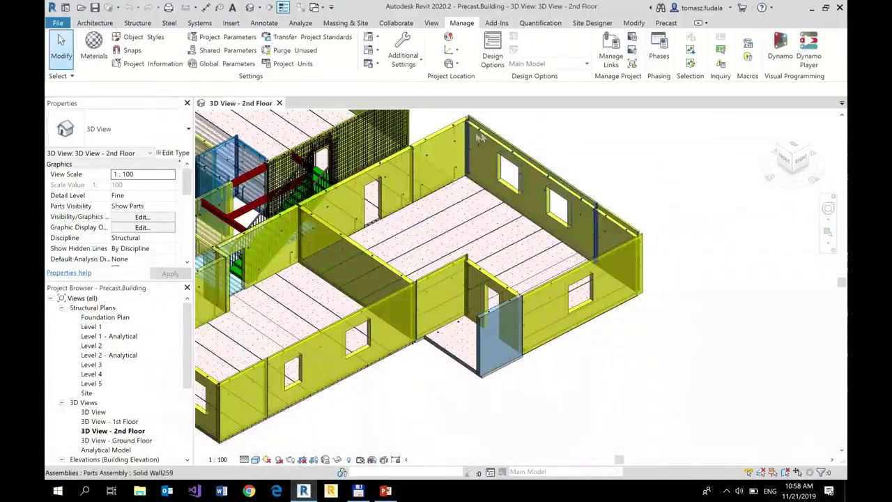
middle_click_drag(478, 138, 574, 147, "shift")
scroll(476, 167, "up", 5)
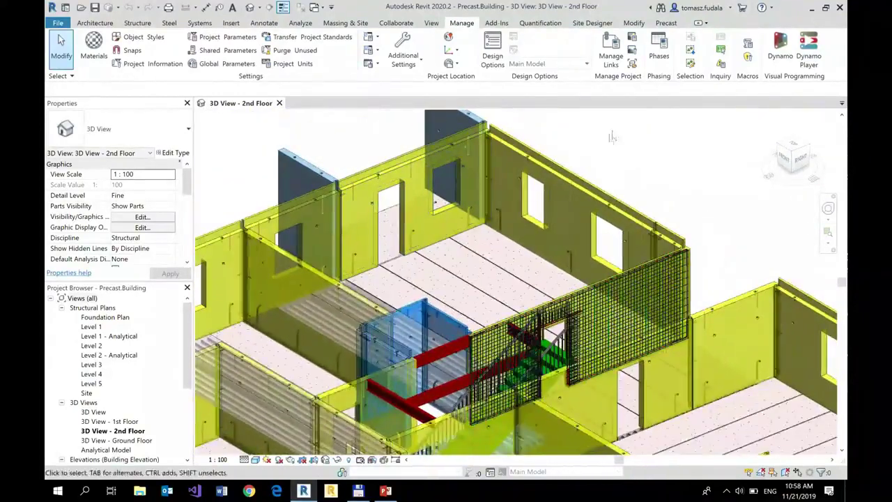
Point Dynamo Player at the scripts folder so it lists Grout.Tubes, Area Reinforcement and WarrenTruss
left_click(808, 62)
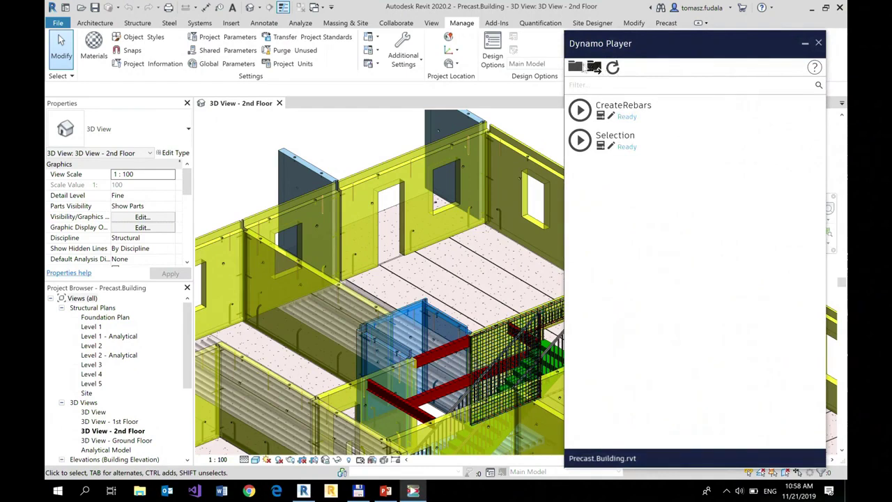
left_click(578, 67)
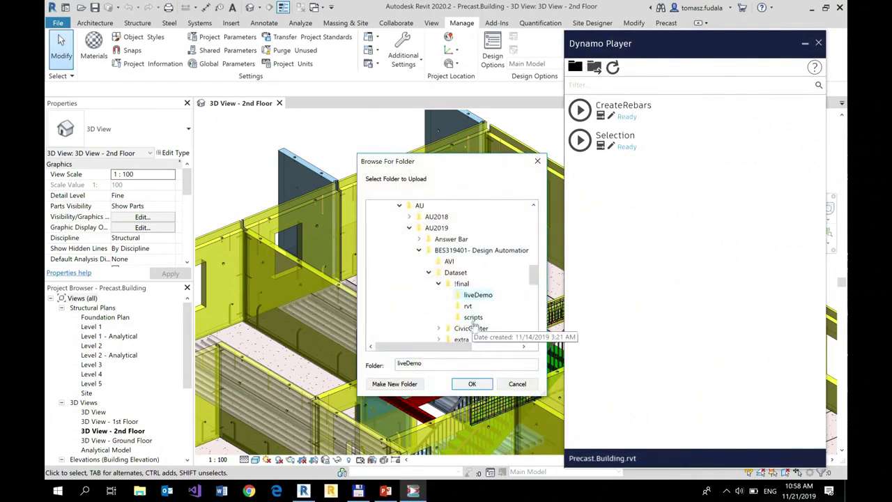
left_click(473, 317)
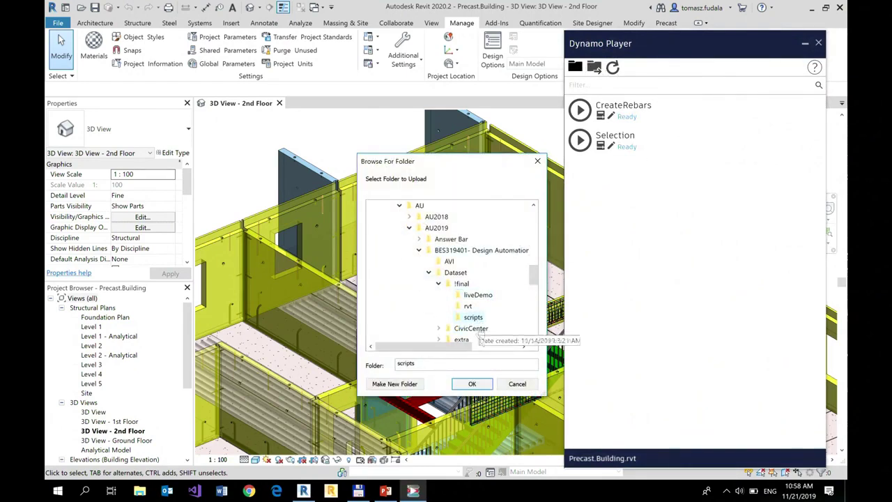
left_click(484, 389)
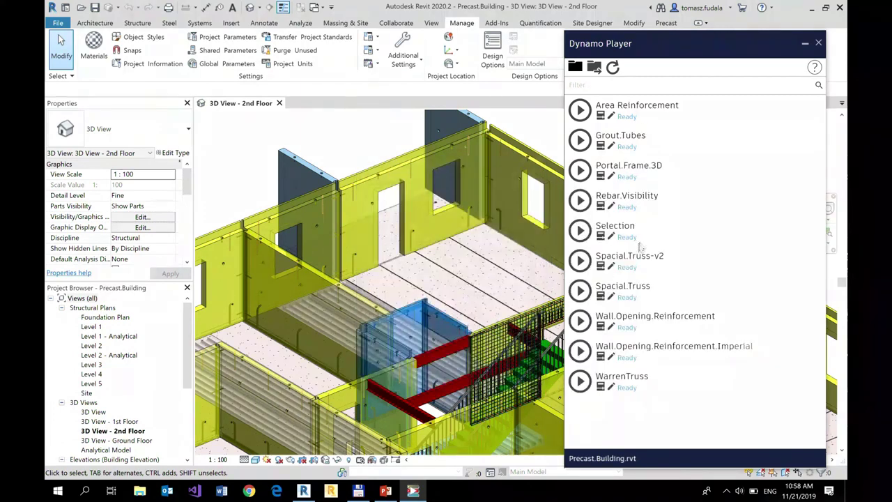
Show the Grout.Tubes inputs: 500 mm edge distance, 2000 mm spacing, 4 tubes
left_click(608, 145)
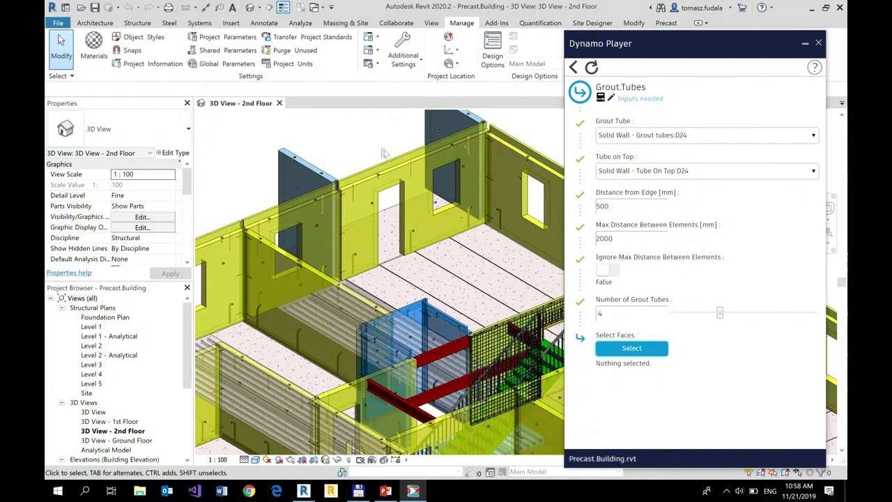
Orbit and zoom the 3D view to close in on one second-floor room's walls
middle_click_drag(370, 146, 370, 147, "shift")
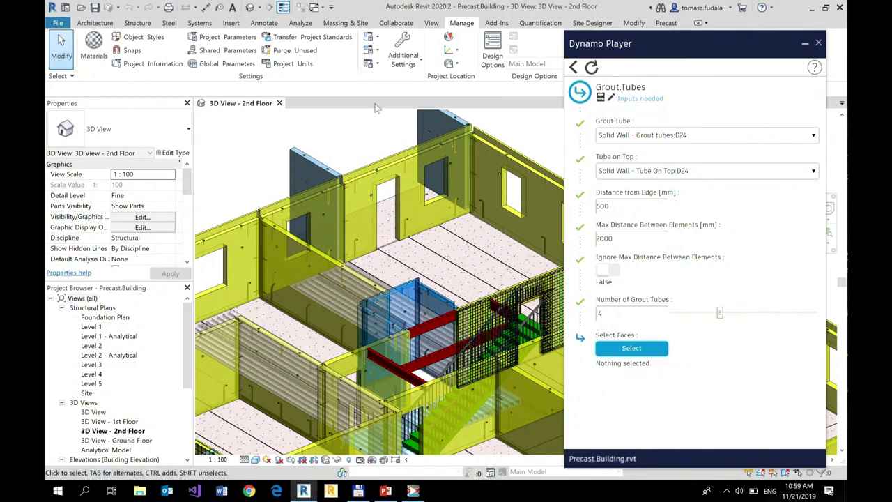
middle_click_drag(375, 134, 453, 203, "shift")
scroll(459, 153, "up", 4)
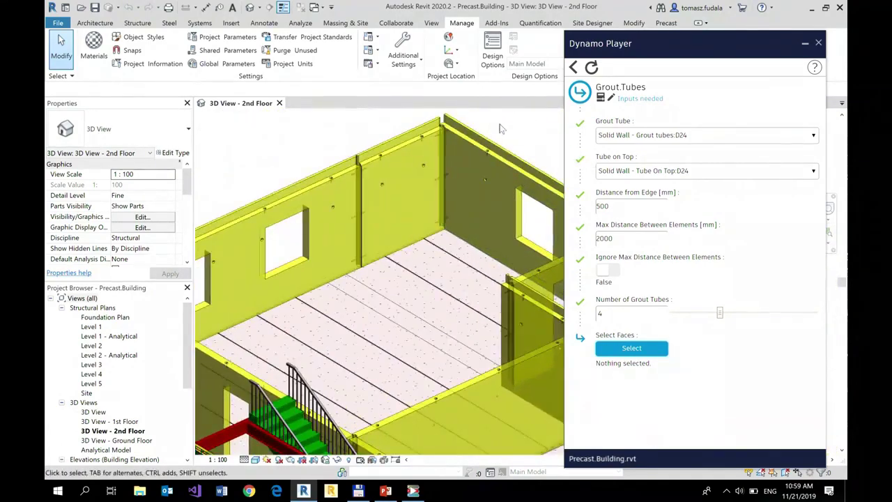
scroll(488, 171, "down", 2)
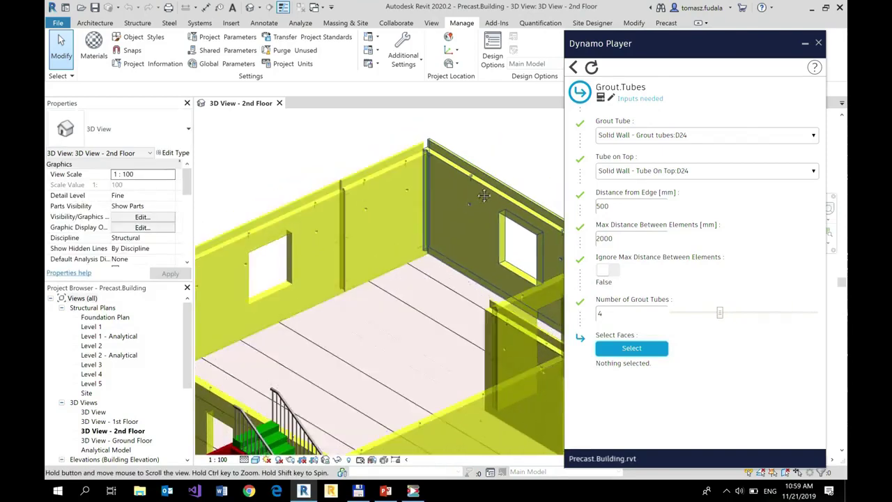
scroll(484, 184, "up", 2)
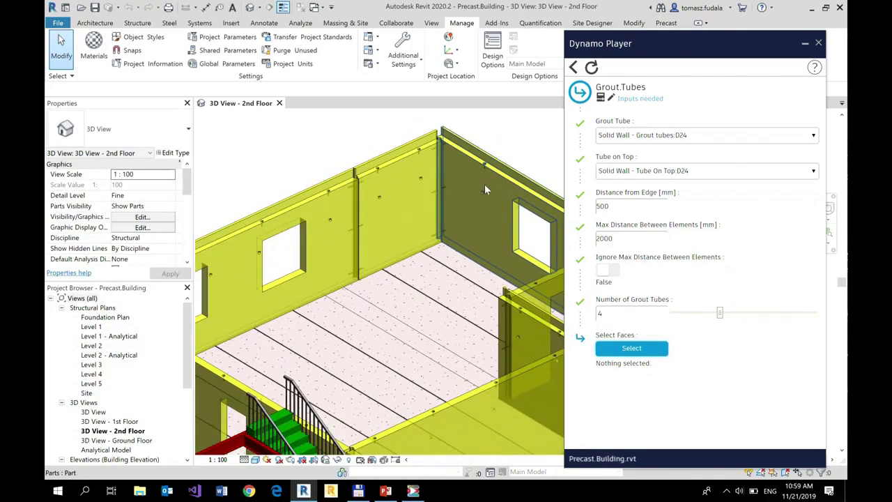
Pick the back-right, middle back and left wall faces for Grout.Tubes and run the script
left_click(641, 352)
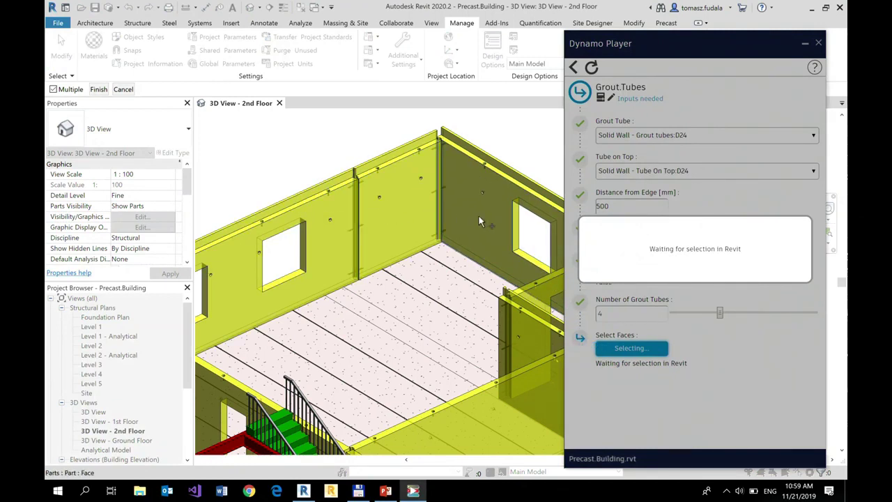
left_click(470, 174)
left_click(393, 212)
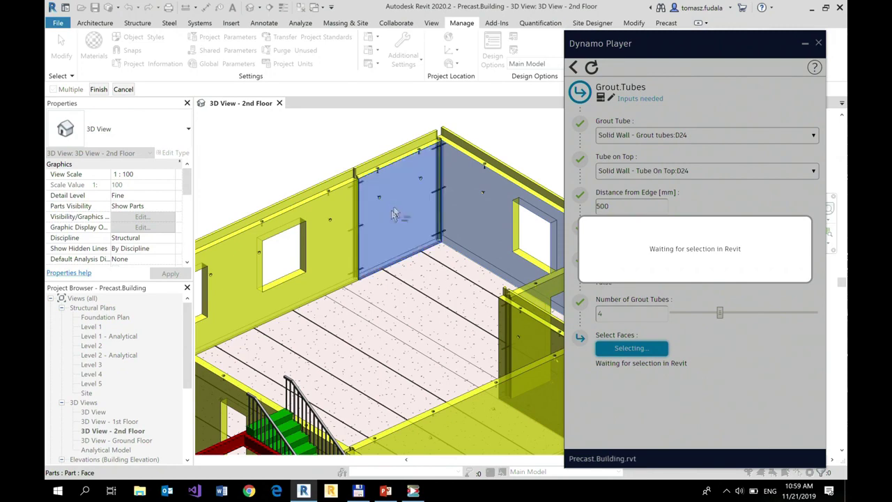
left_click(332, 252)
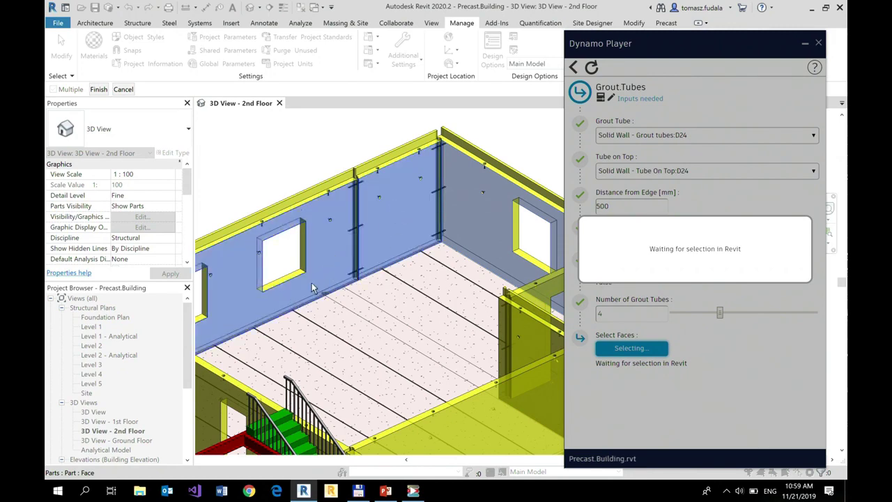
middle_click_drag(332, 252, 374, 225)
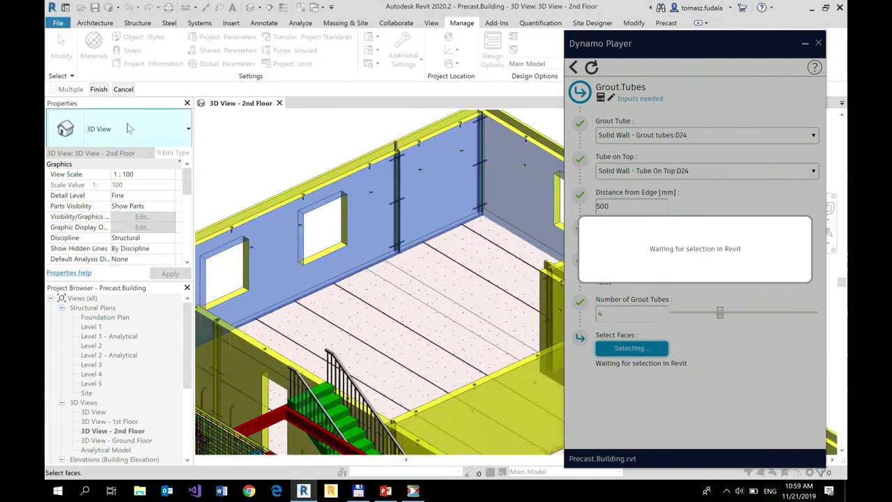
left_click(98, 89)
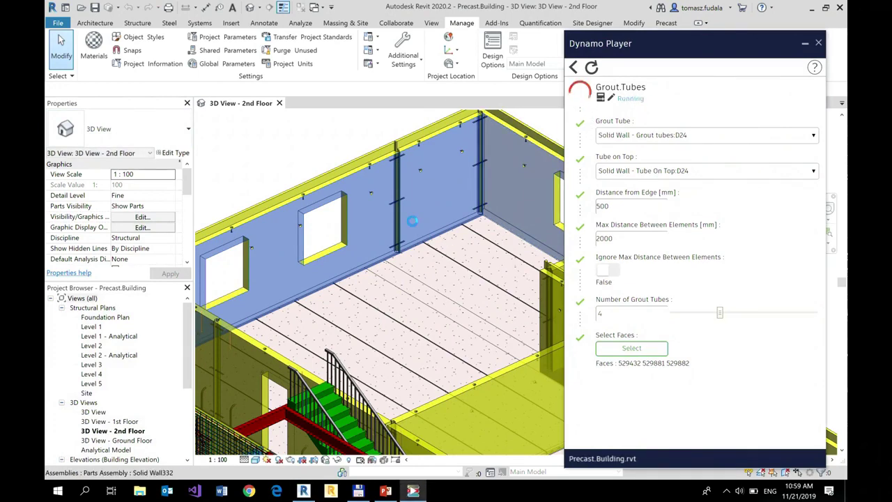
Zoom and orbit around the wall corner to inspect the newly placed grout tubes
scroll(413, 221, "up", 5)
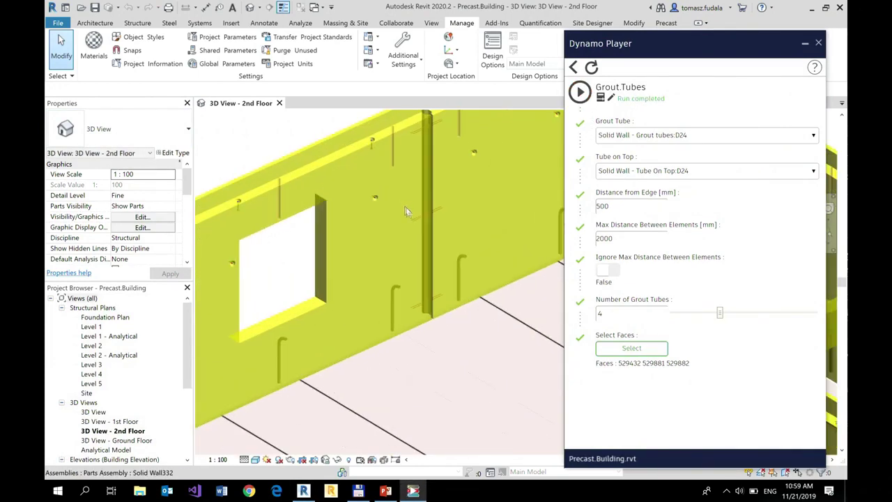
middle_click_drag(252, 265, 346, 261, "shift")
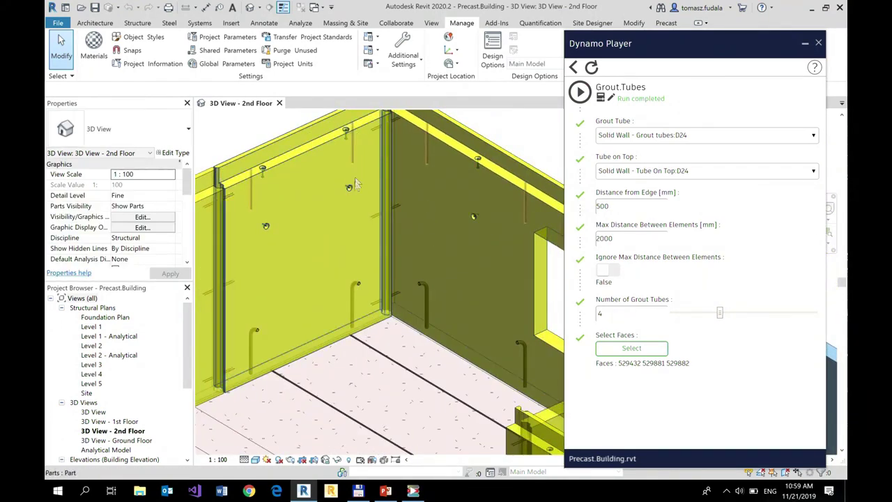
middle_click_drag(376, 220, 410, 213, "shift")
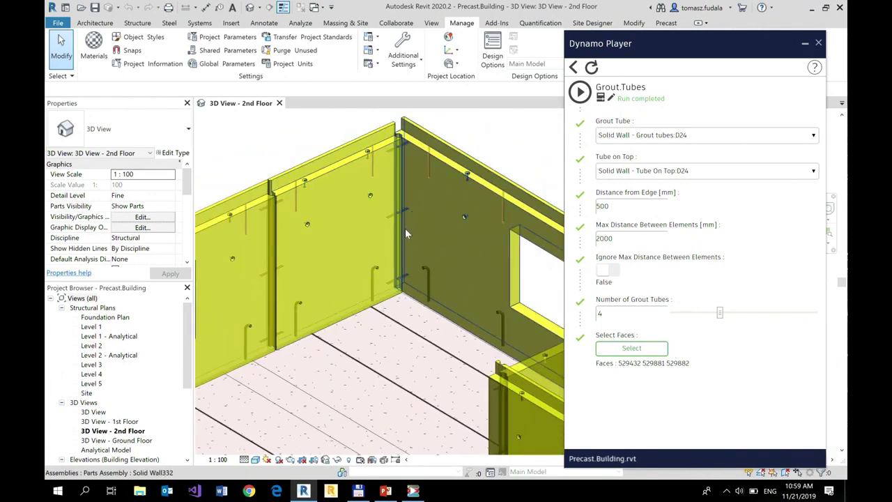
middle_click_drag(323, 121, 302, 116, "shift")
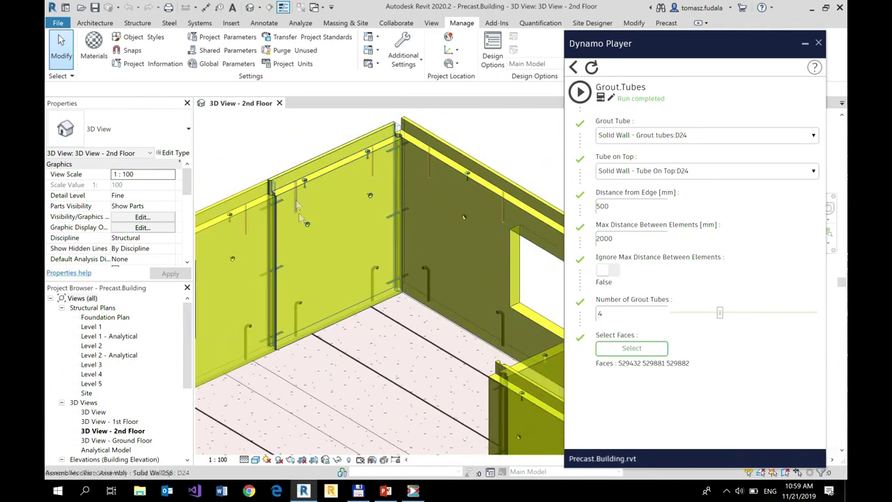
scroll(230, 159, "down", 2)
scroll(227, 165, "down", 2)
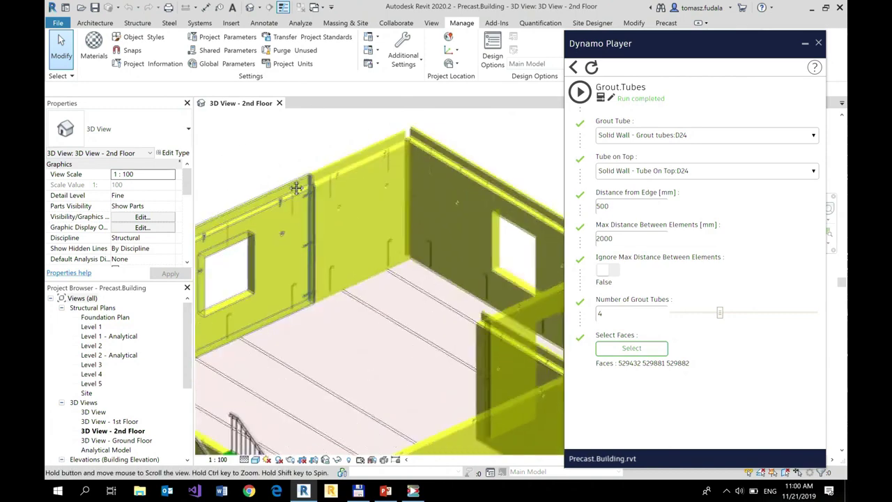
middle_click_drag(230, 159, 250, 147)
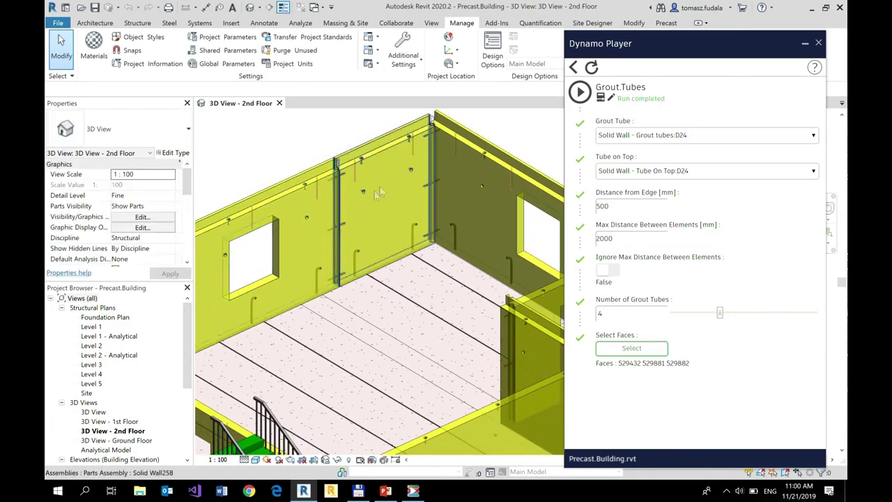